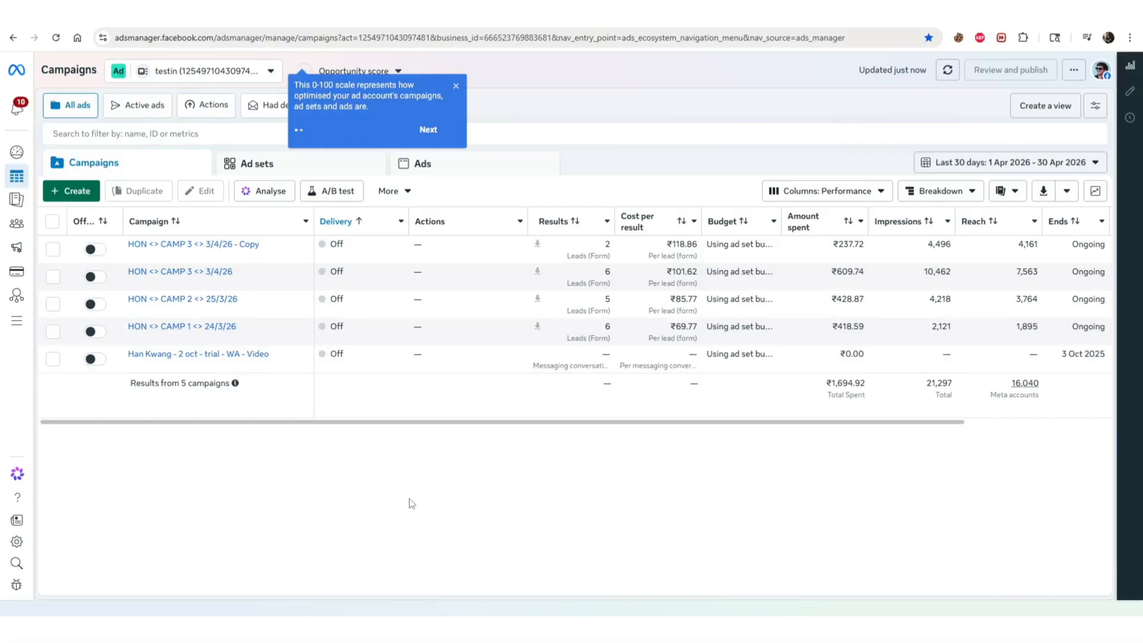
- Go to the account's Audiences and start creating a lookalike audience
{"action": "mouse_move", "coordinate": [9, 384]}
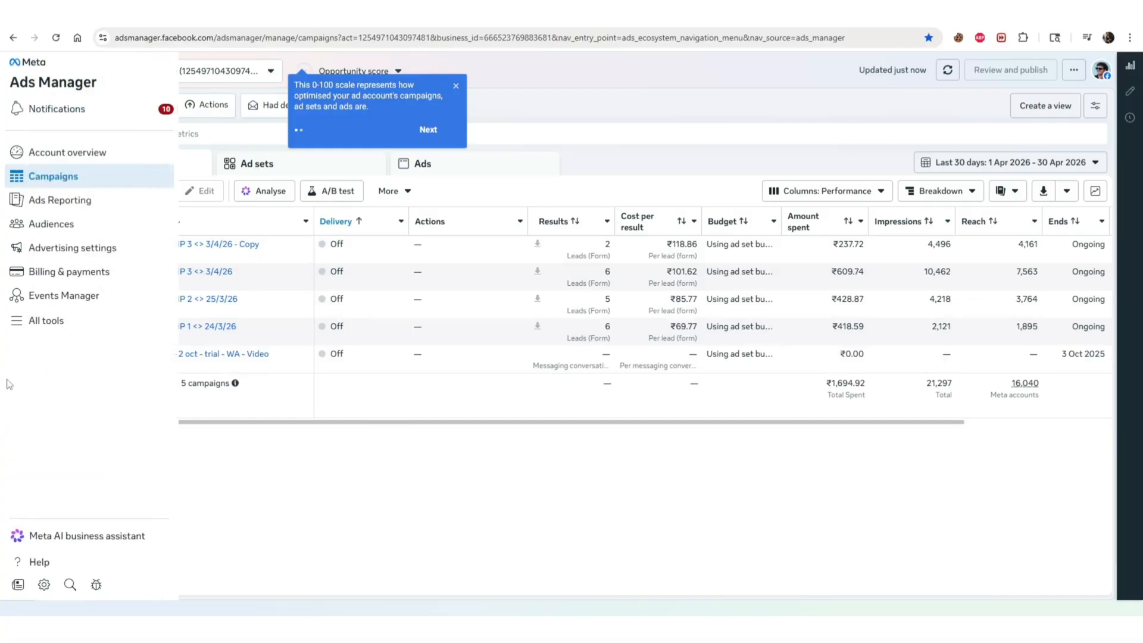
{"action": "left_click", "coordinate": [62, 229]}
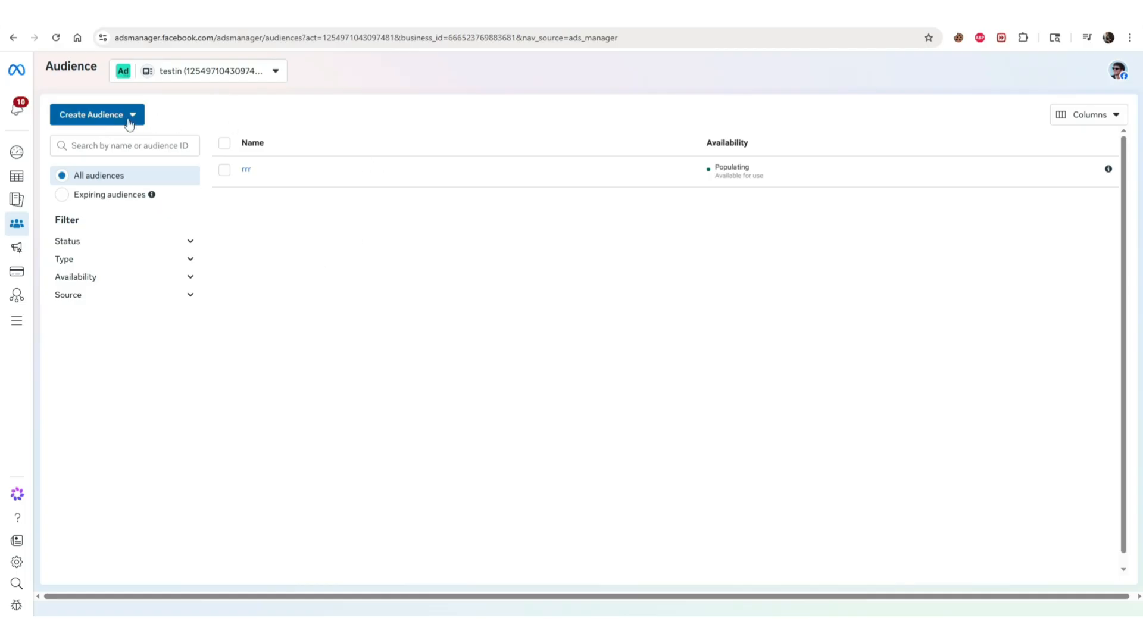
{"action": "left_click", "coordinate": [116, 117]}
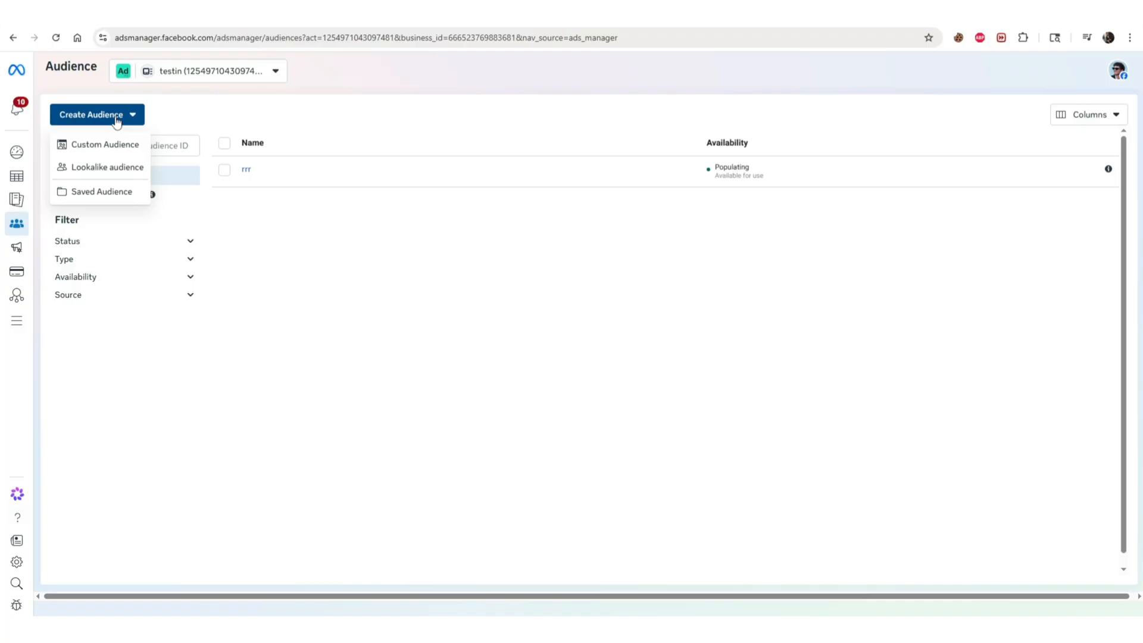
{"action": "left_click", "coordinate": [103, 167]}
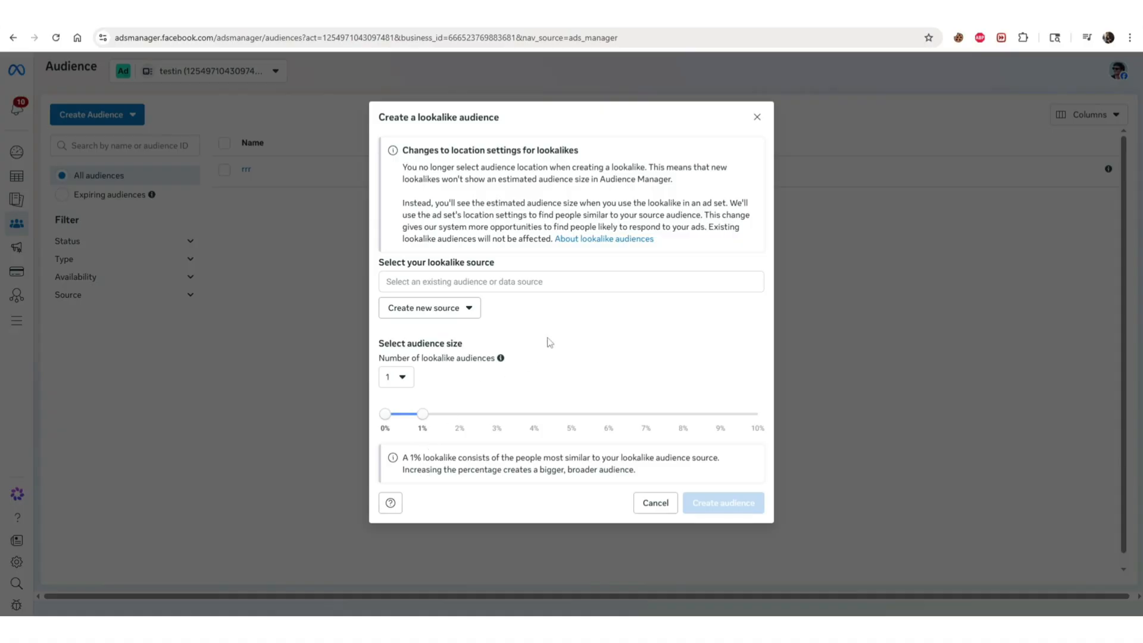
- Check the available value-based lookalike sources and try a larger audience size, returning it to 1%
{"action": "left_click", "coordinate": [488, 282]}
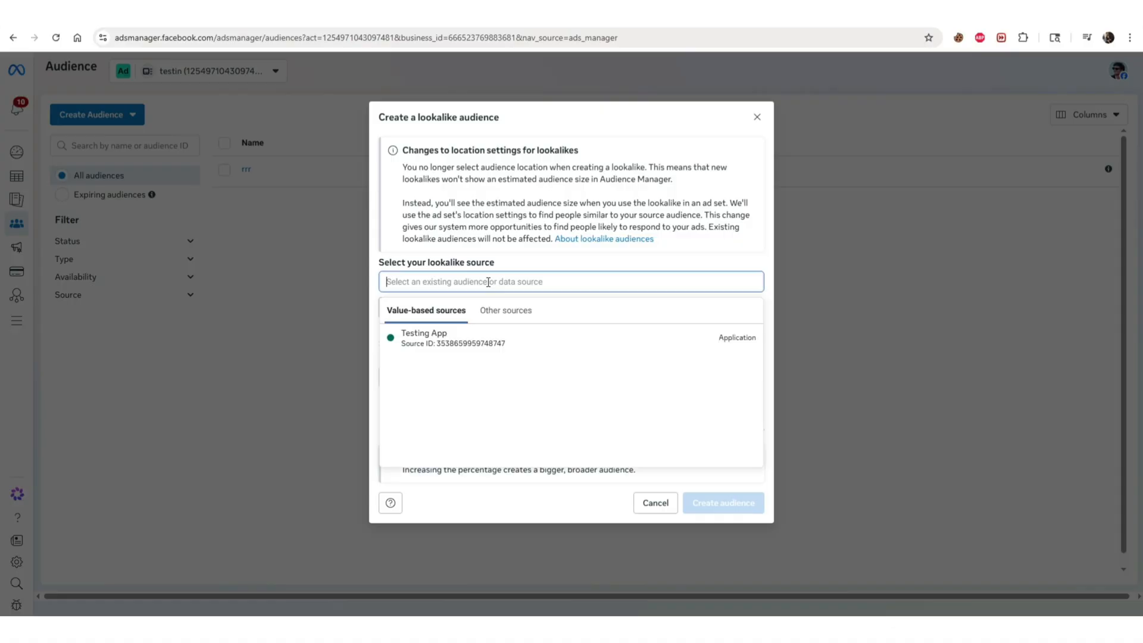
{"action": "left_click", "coordinate": [443, 229]}
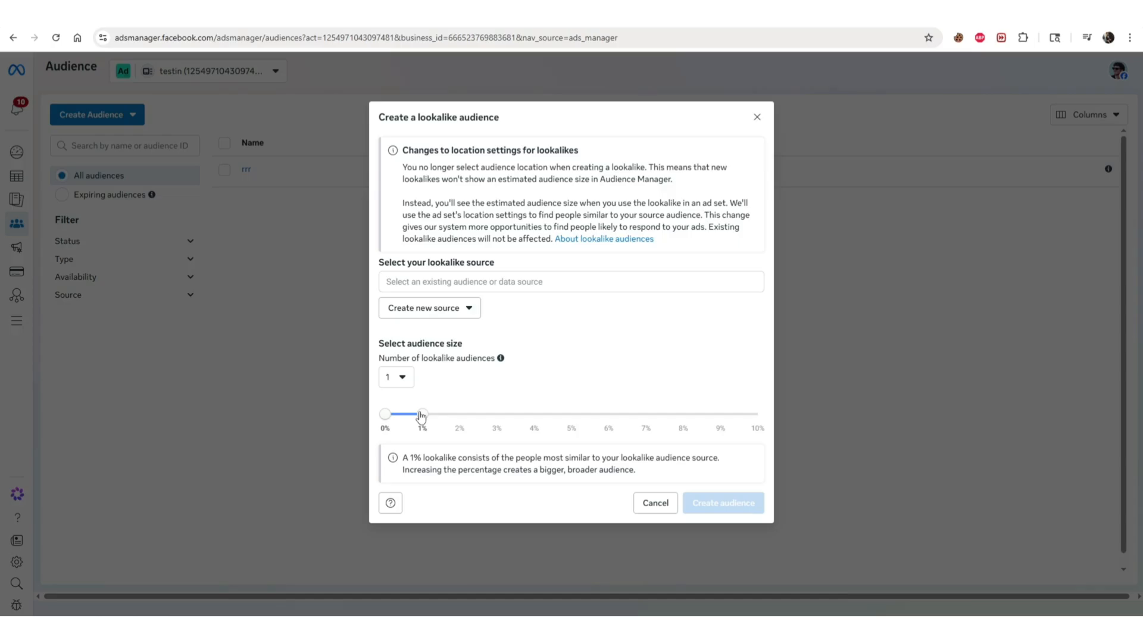
{"action": "left_click_drag", "start_coordinate": [421, 415], "coordinate": [610, 421]}
{"action": "left_click_drag", "start_coordinate": [608, 415], "coordinate": [431, 411]}
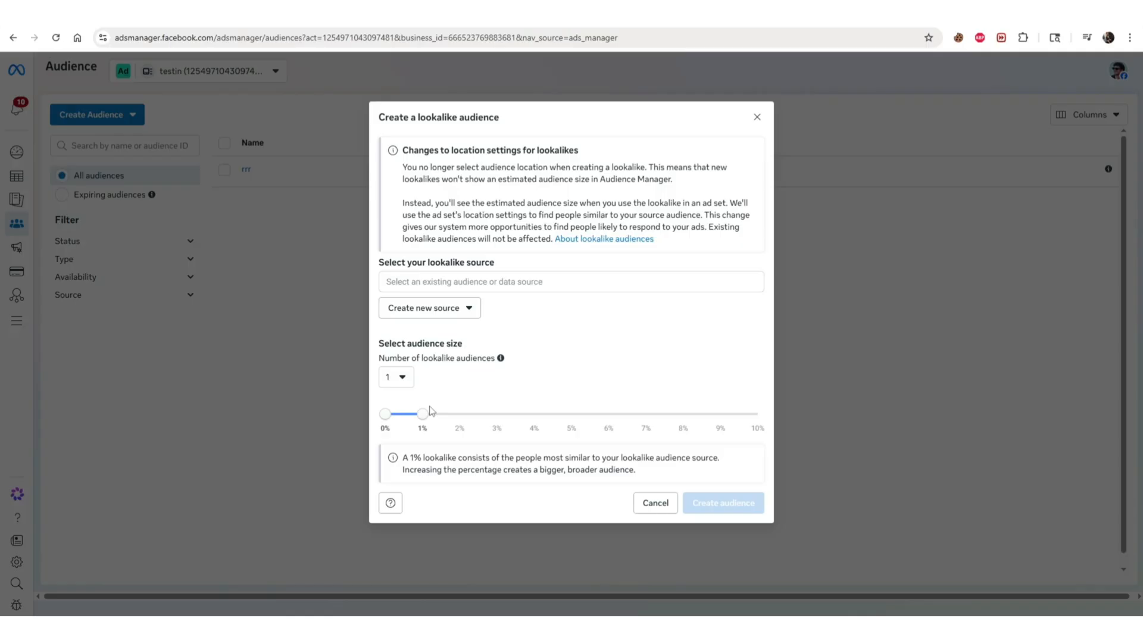
- Start a new custom audience as the source for the lookalike
{"action": "left_click", "coordinate": [422, 312]}
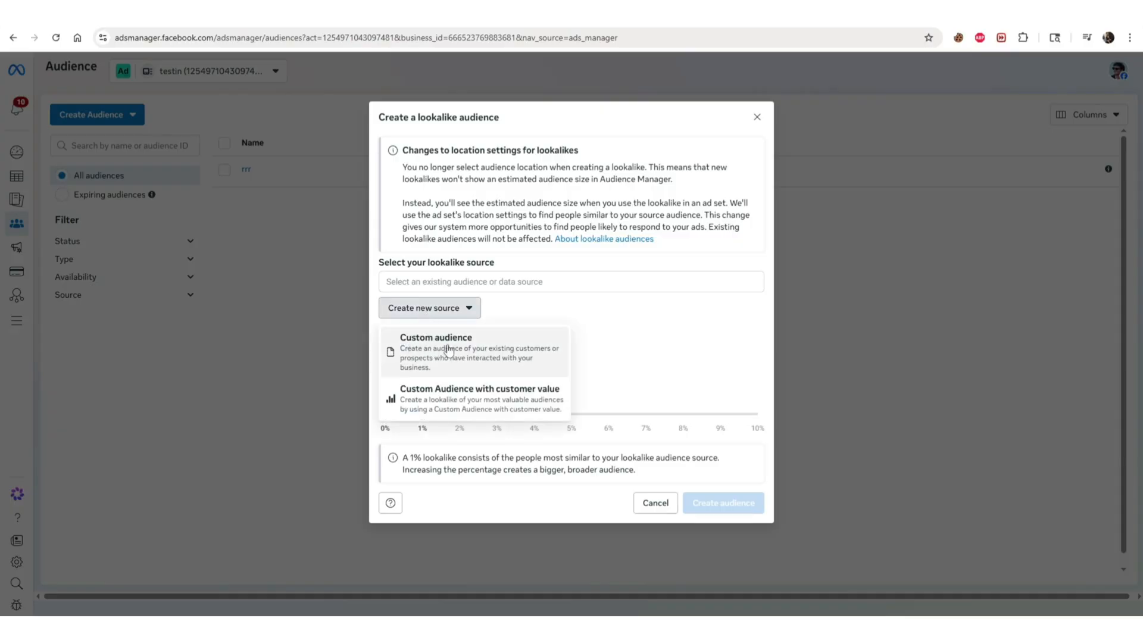
{"action": "left_click", "coordinate": [463, 350]}
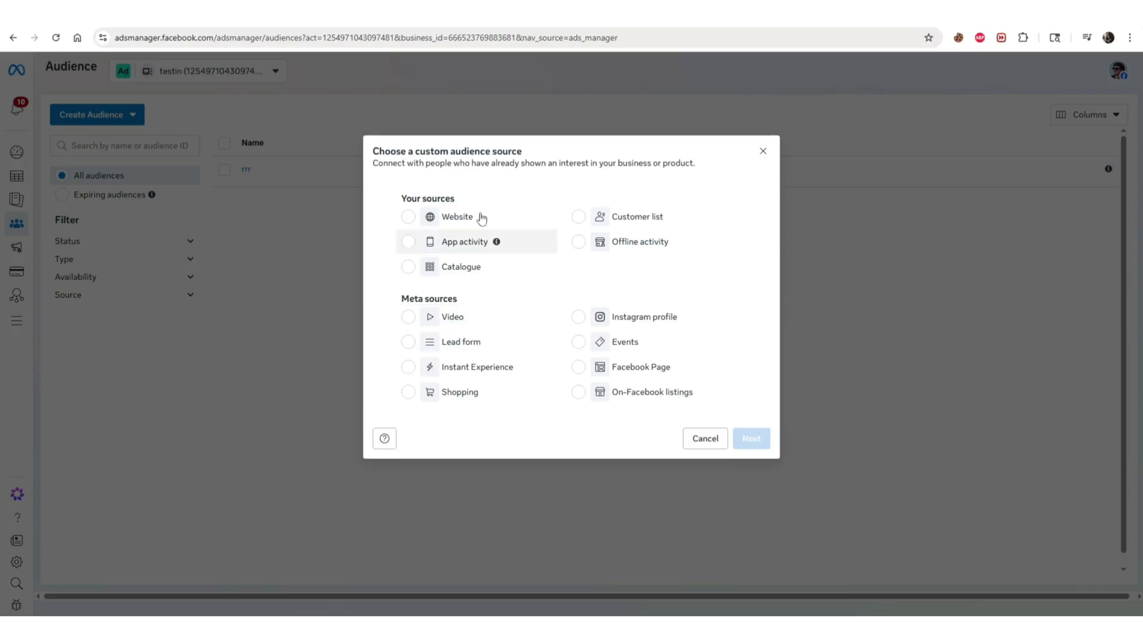
{"action": "triple_click", "coordinate": [436, 197]}
{"action": "left_click", "coordinate": [471, 190]}
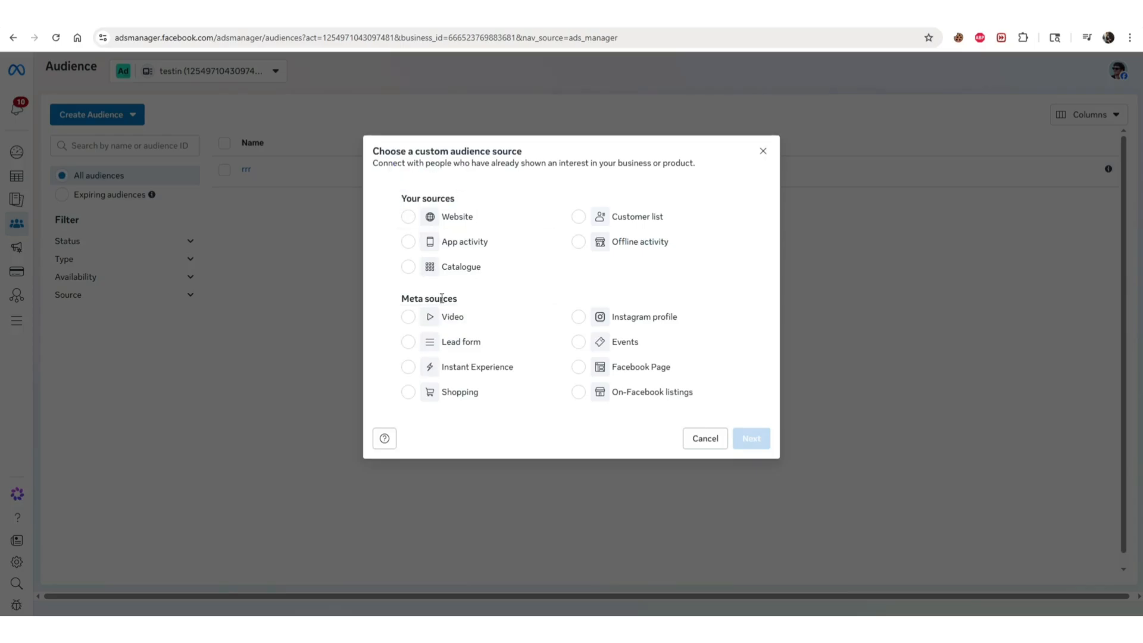
{"action": "triple_click", "coordinate": [452, 299]}
{"action": "left_click", "coordinate": [500, 301]}
{"action": "triple_click", "coordinate": [443, 299]}
{"action": "left_click", "coordinate": [446, 298]}
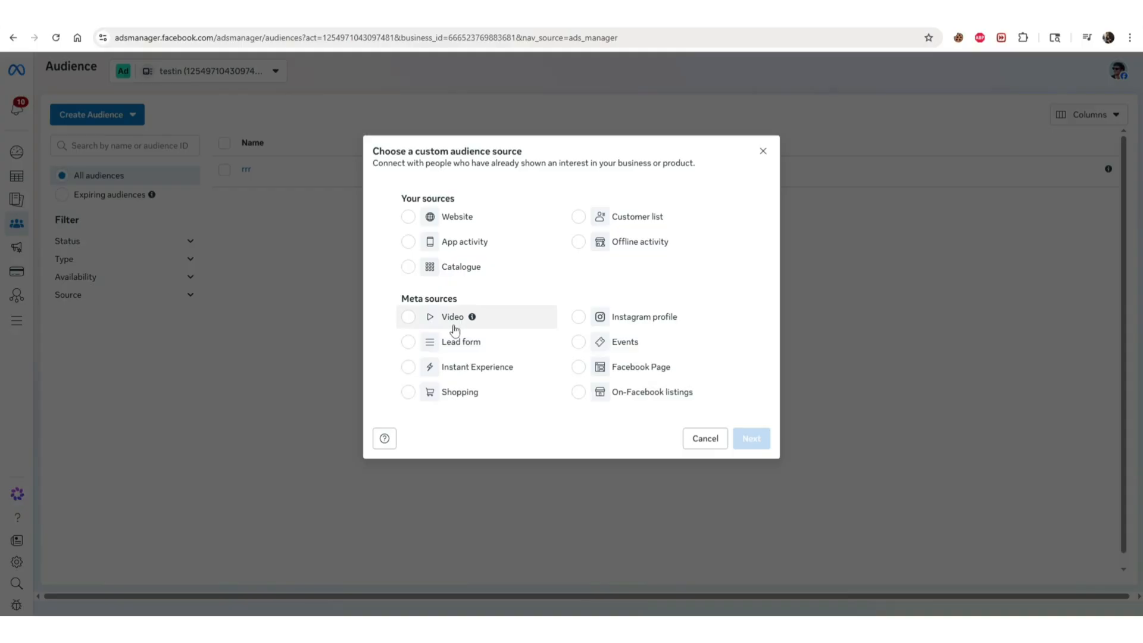
- Use Video as the custom audience source and set engagement to people who have viewed at least 50% of the video
{"action": "left_click", "coordinate": [432, 319]}
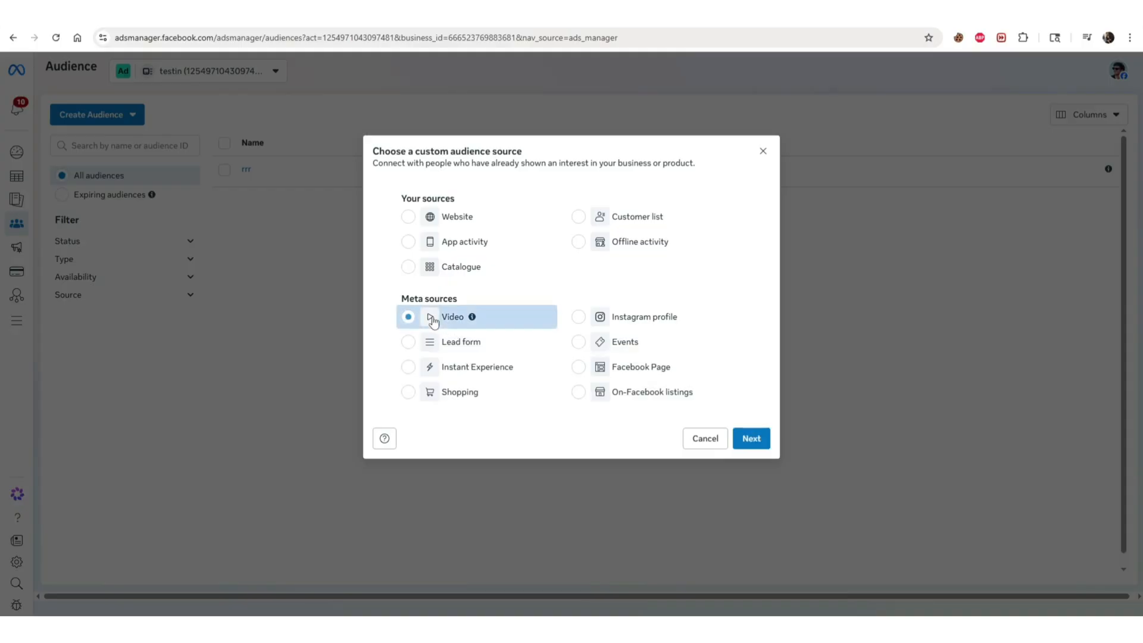
{"action": "left_click", "coordinate": [750, 439]}
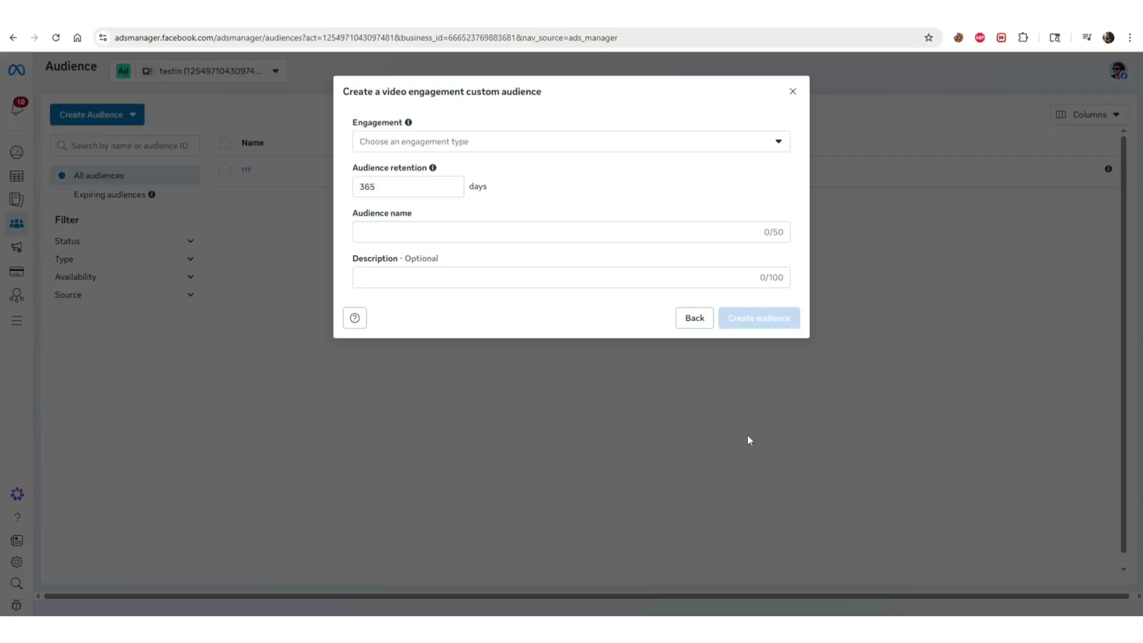
{"action": "left_click", "coordinate": [472, 148]}
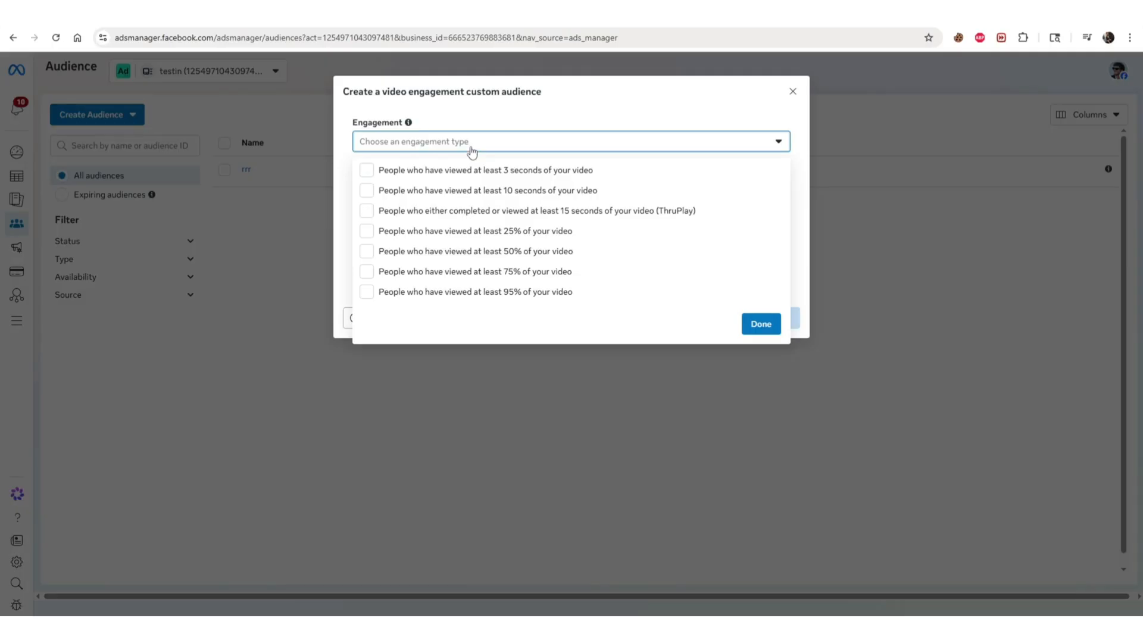
{"action": "left_click", "coordinate": [500, 251]}
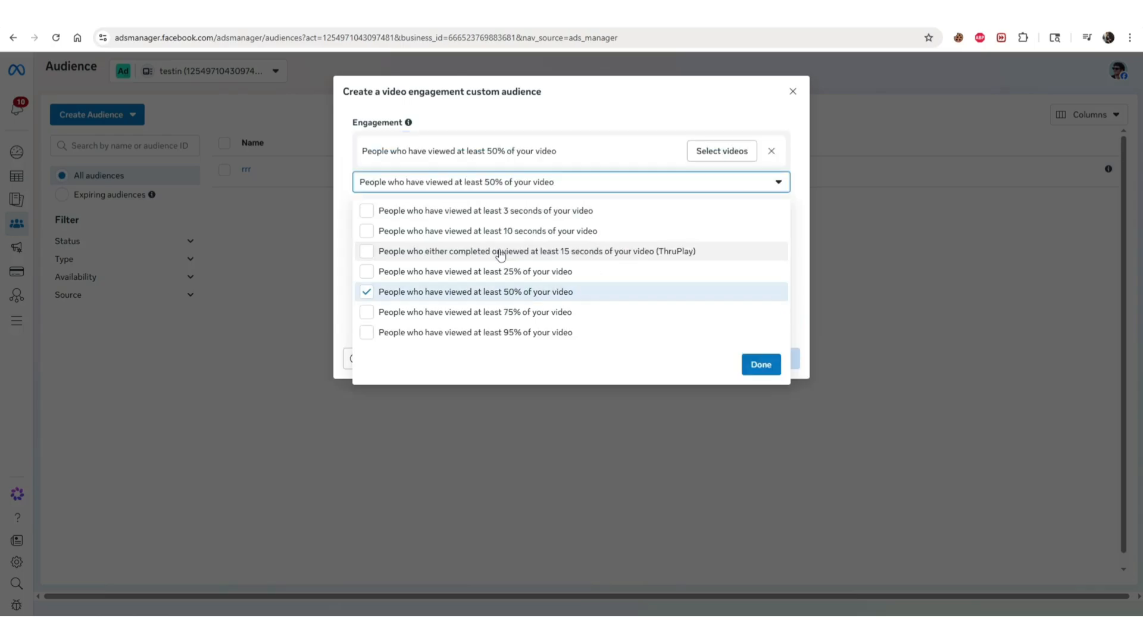
{"action": "left_click", "coordinate": [573, 125]}
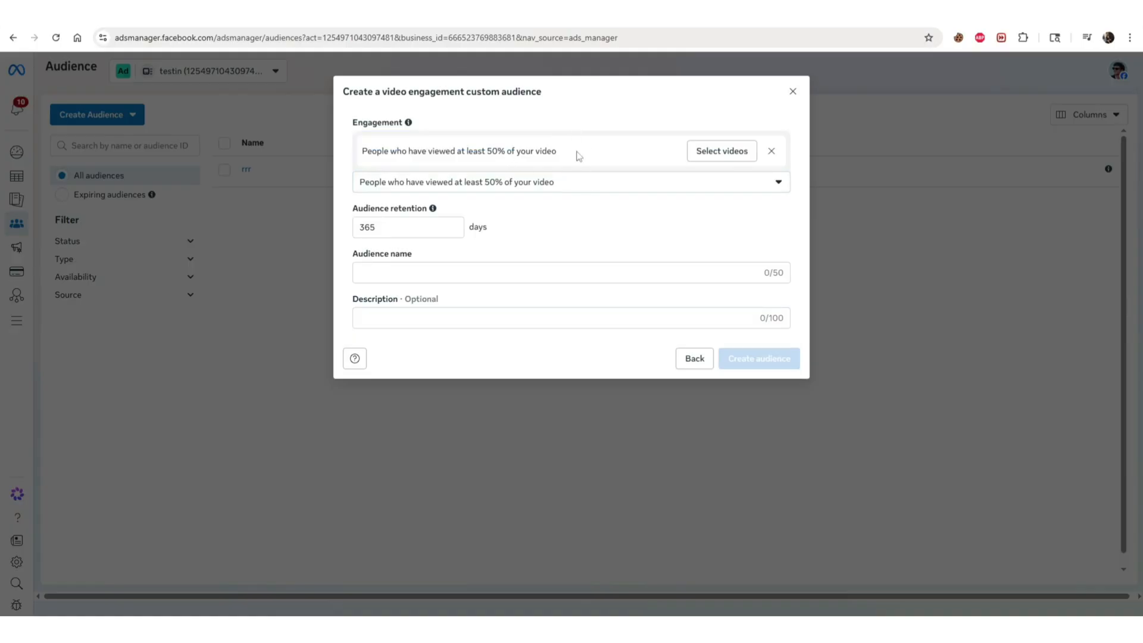
- Add the 20-second video uploaded on 3 Apr 2026 from the Facebook Page to the 50% view engagement rule
{"action": "left_click", "coordinate": [721, 151]}
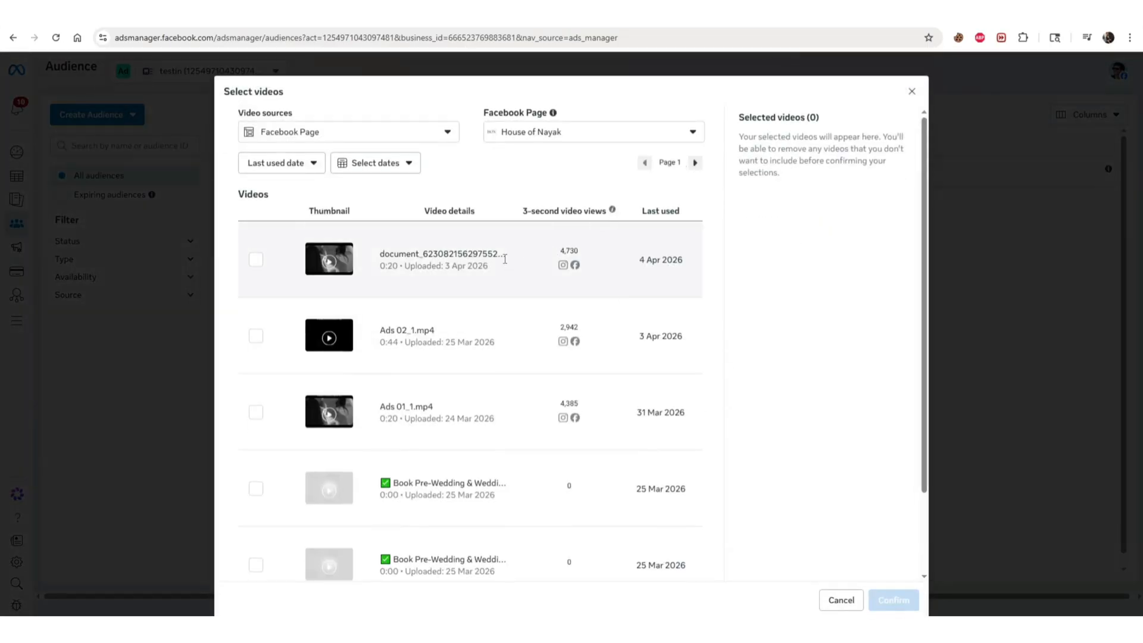
{"action": "scroll", "coordinate": [486, 444], "scroll_direction": "down", "scroll_amount": 2}
{"action": "scroll", "coordinate": [487, 451], "scroll_direction": "up", "scroll_amount": 2}
{"action": "left_click", "coordinate": [258, 262]}
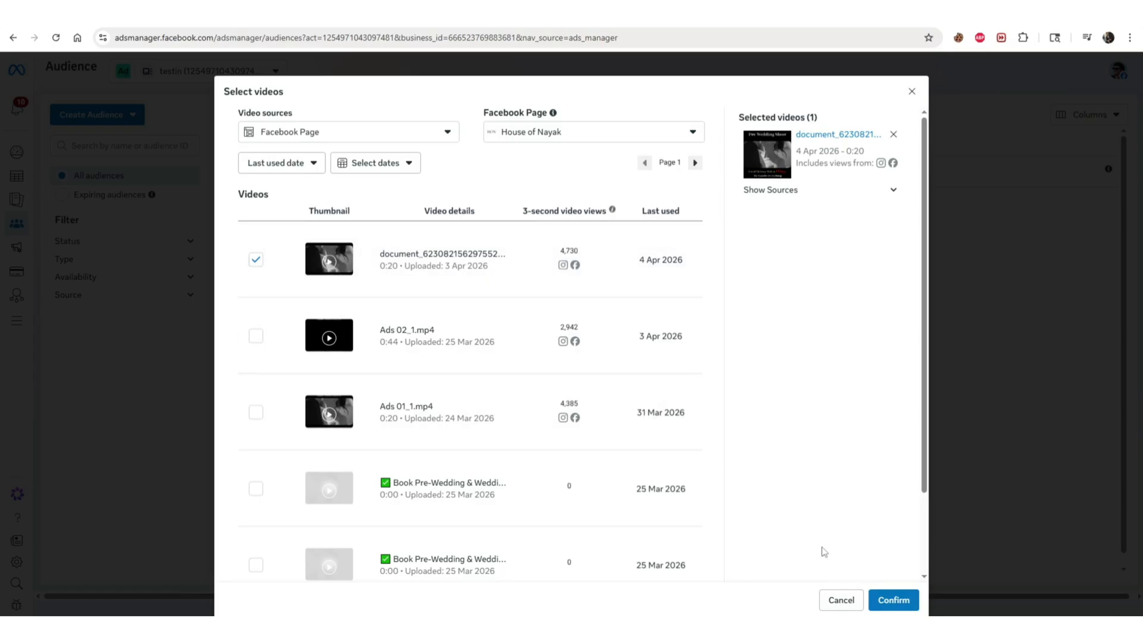
{"action": "left_click", "coordinate": [886, 601]}
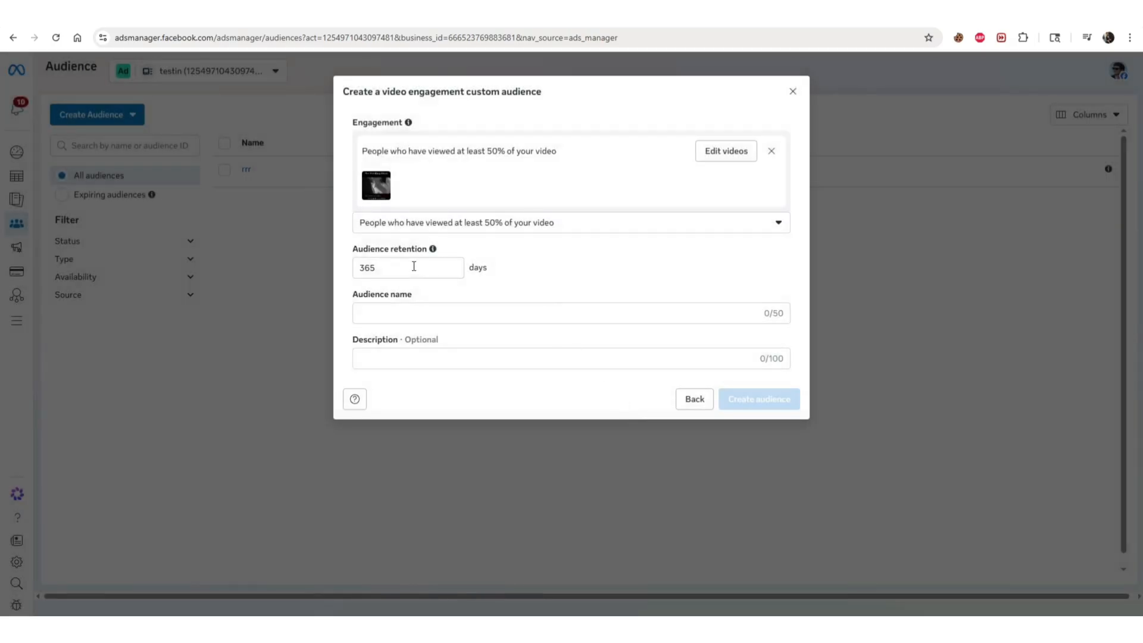
- Set audience retention to 90 days, name the audience "video view 1% april" and finish creating it
{"action": "double_click", "coordinate": [414, 267]}
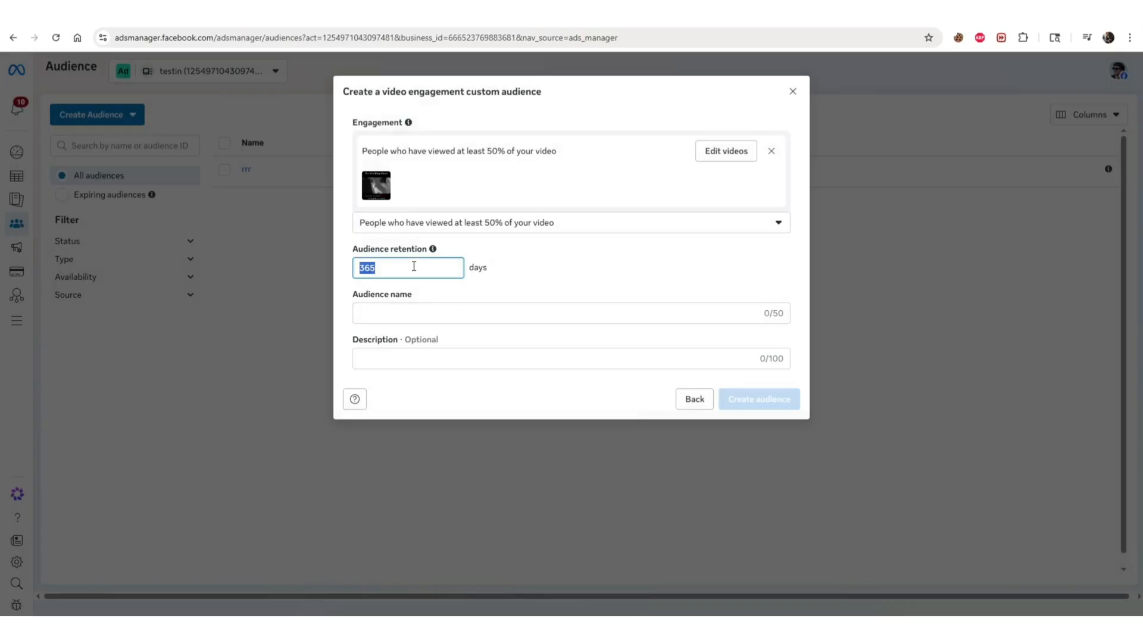
{"action": "type", "text": "90"}
{"action": "left_click", "coordinate": [564, 311]}
{"action": "type", "text": "v"}
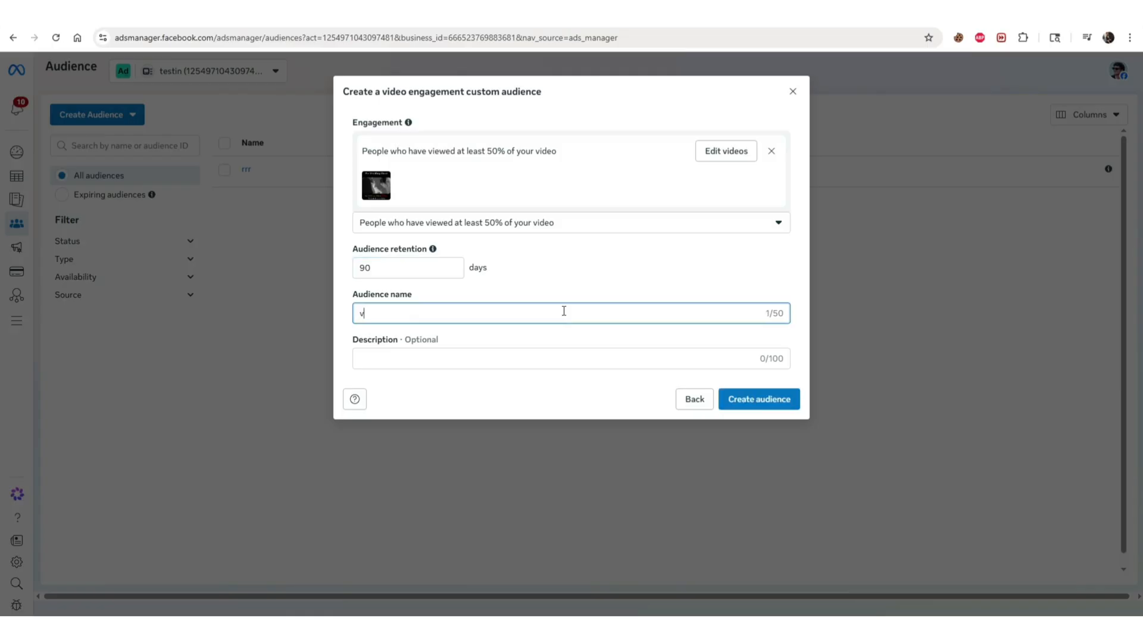
{"action": "type", "text": "ideo view 1% april"}
{"action": "left_click", "coordinate": [760, 401]}
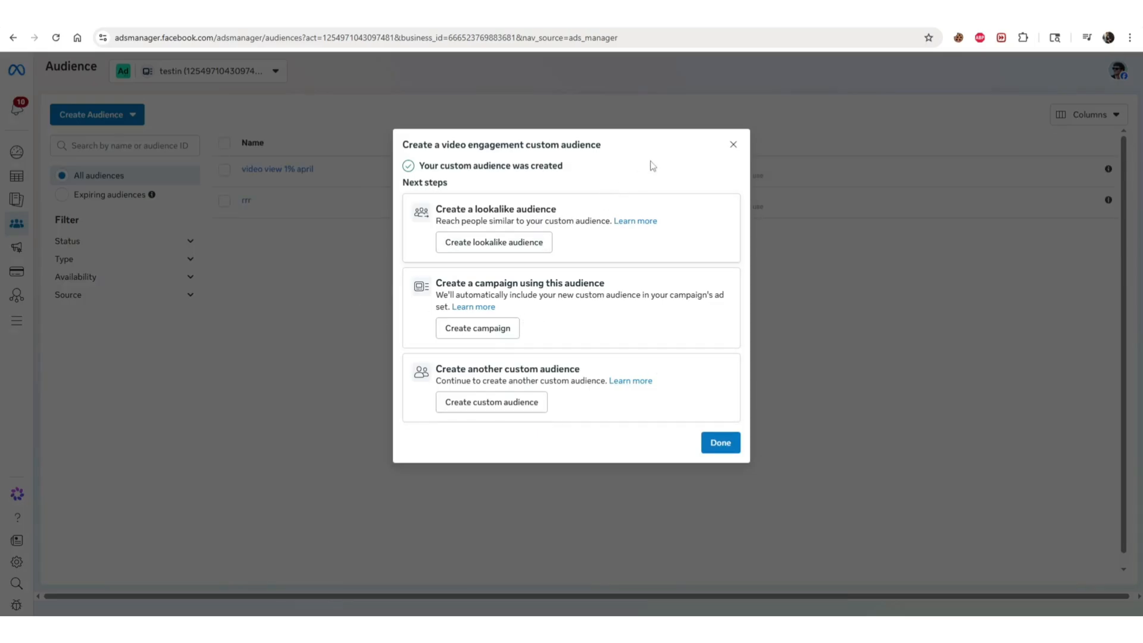
{"action": "left_click", "coordinate": [719, 444]}
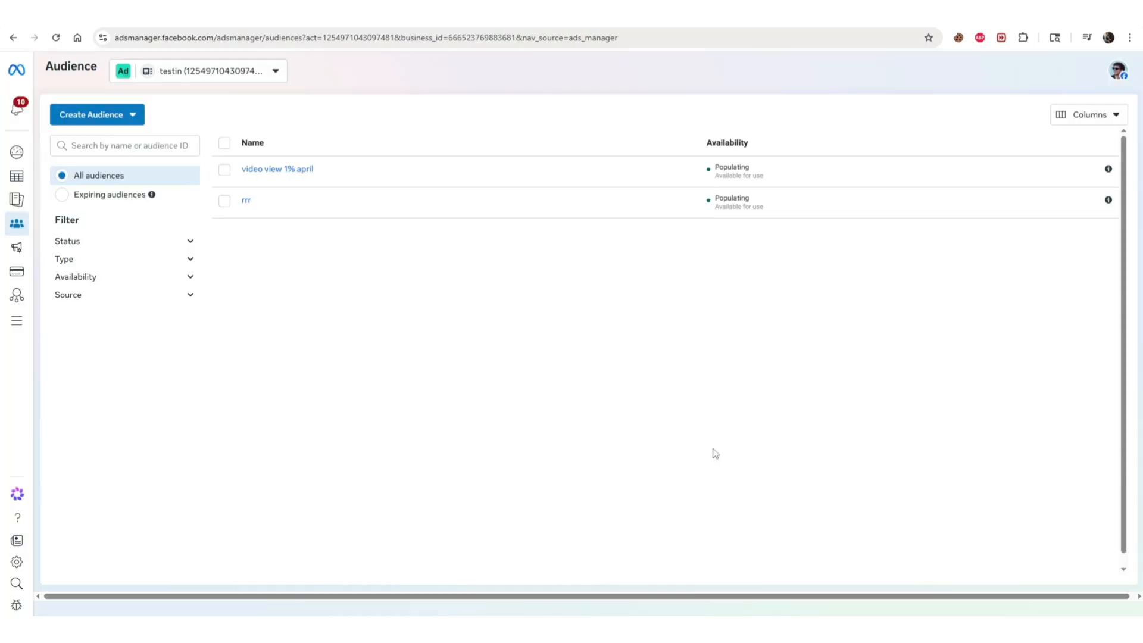